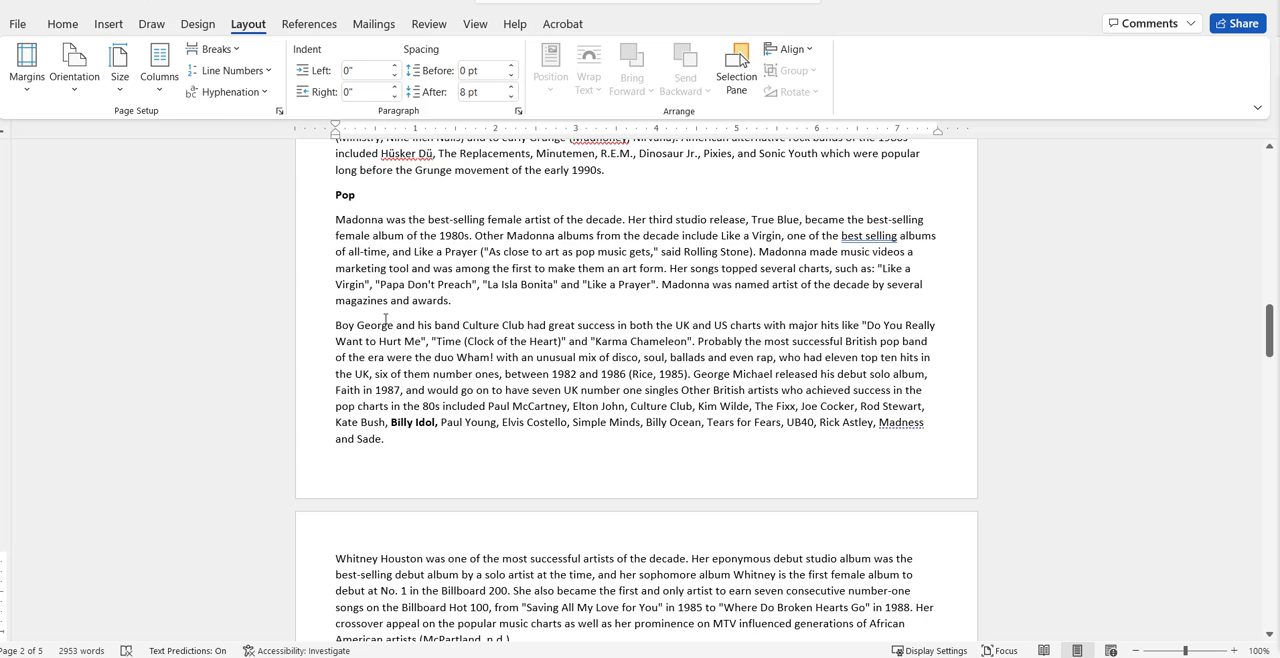
Format all the body paragraphs under the Pop heading, from Madonna through Prince, in two columns.
drag(336, 219, 928, 526)
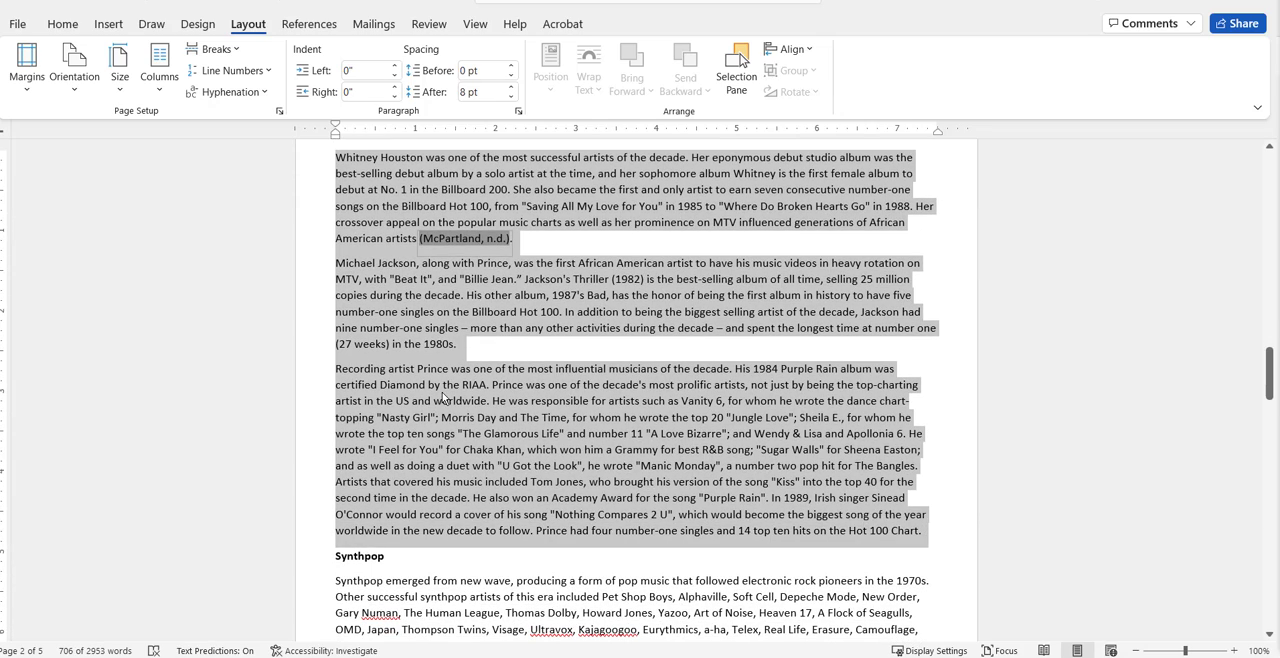
scroll(444, 398, up, 6)
scroll(443, 398, up, 3)
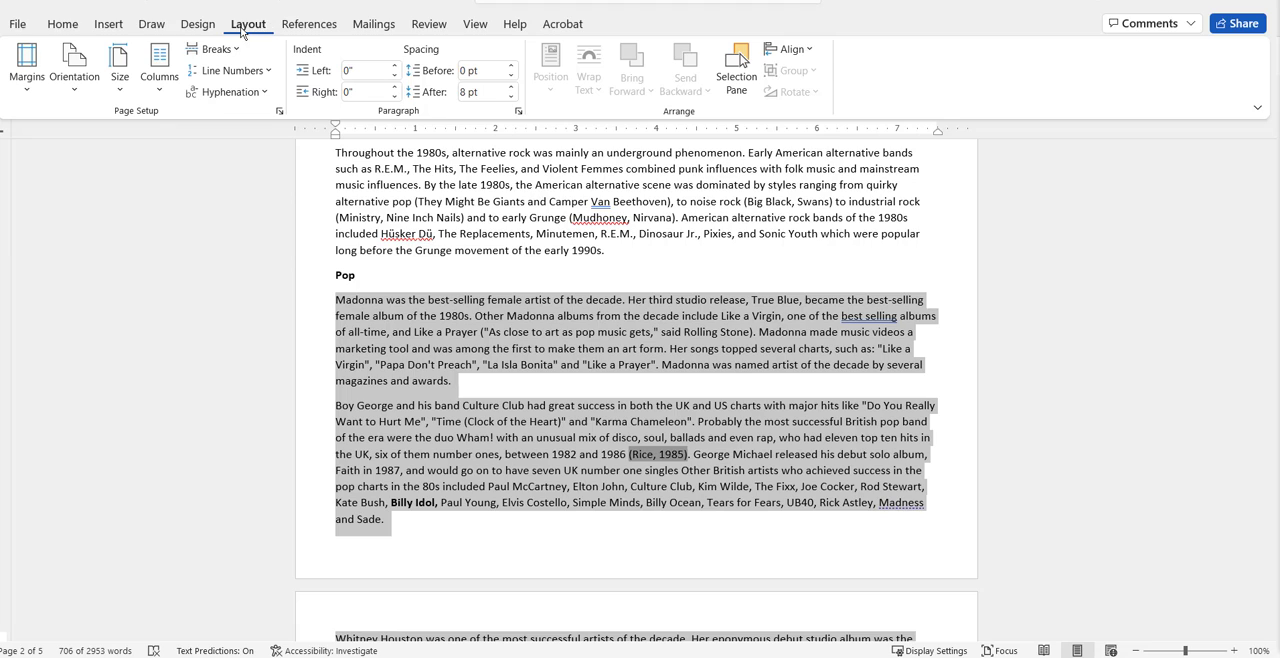
click(163, 90)
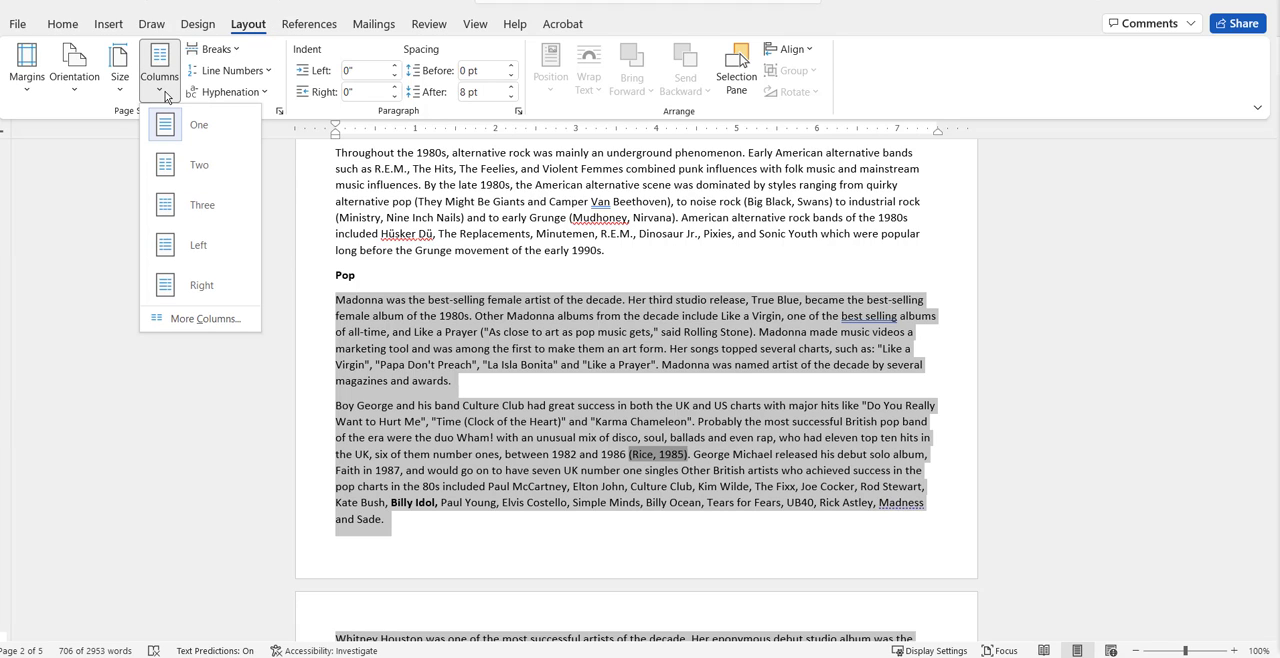
click(195, 172)
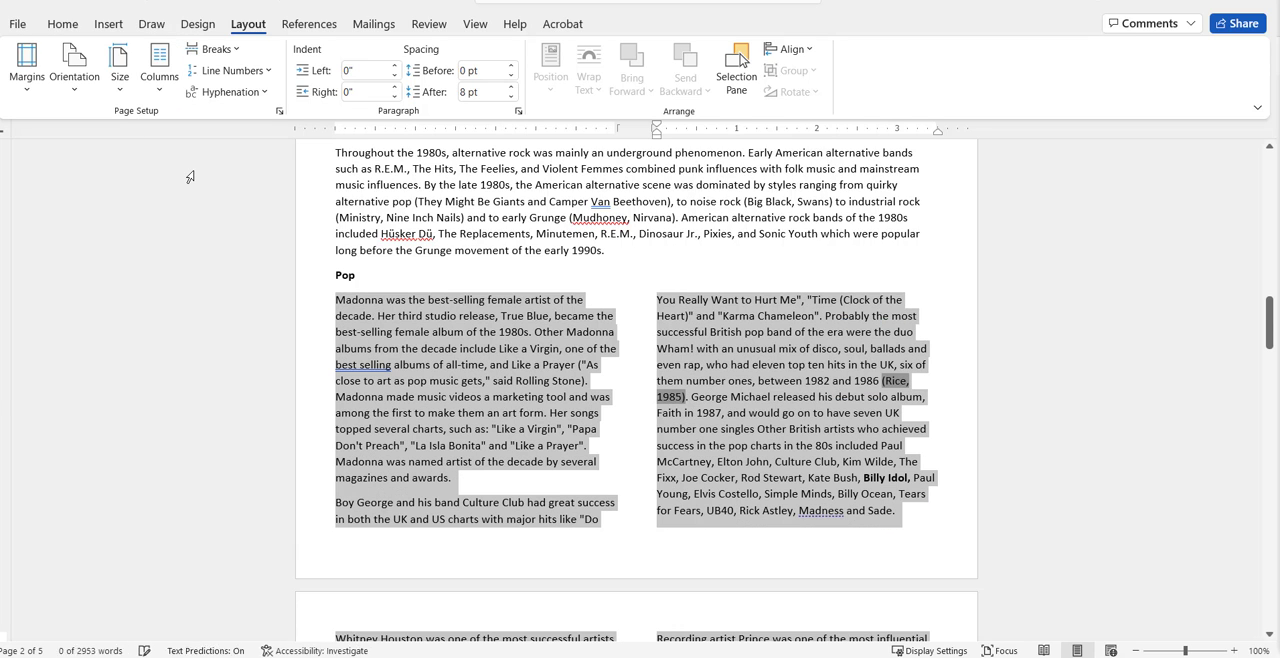
click(464, 337)
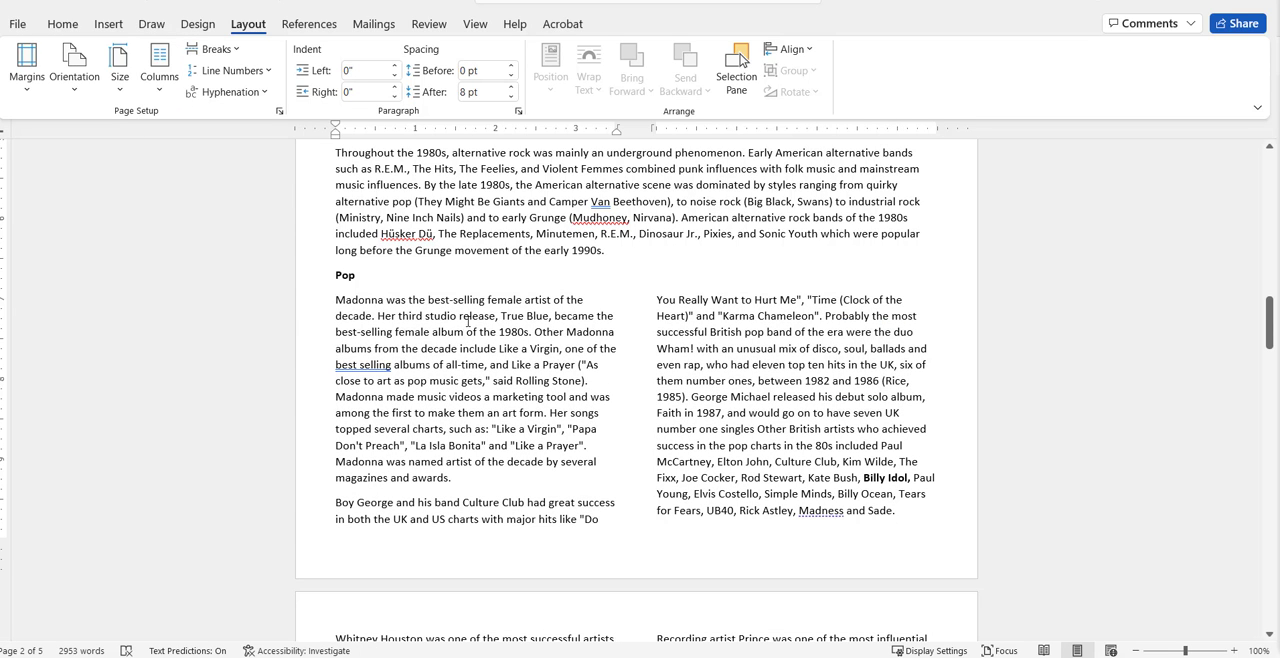
Justify the text of all the two-column paragraphs in the Pop section.
scroll(336, 305, down, 10)
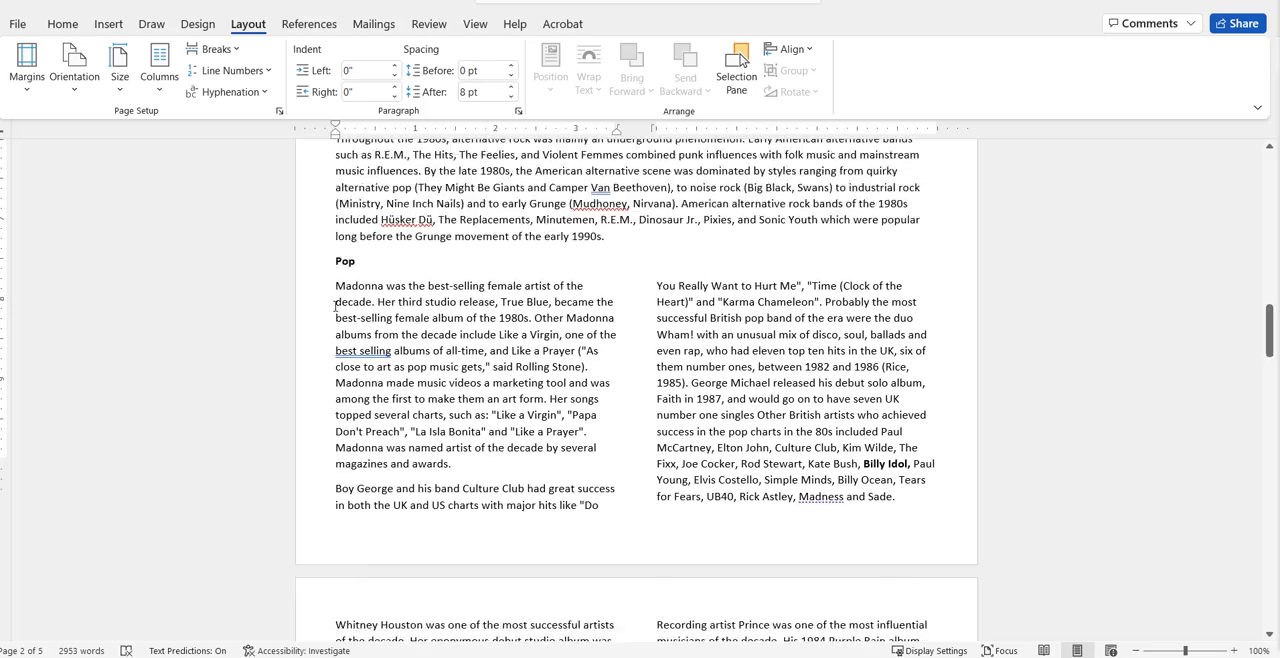
scroll(592, 385, up, 2)
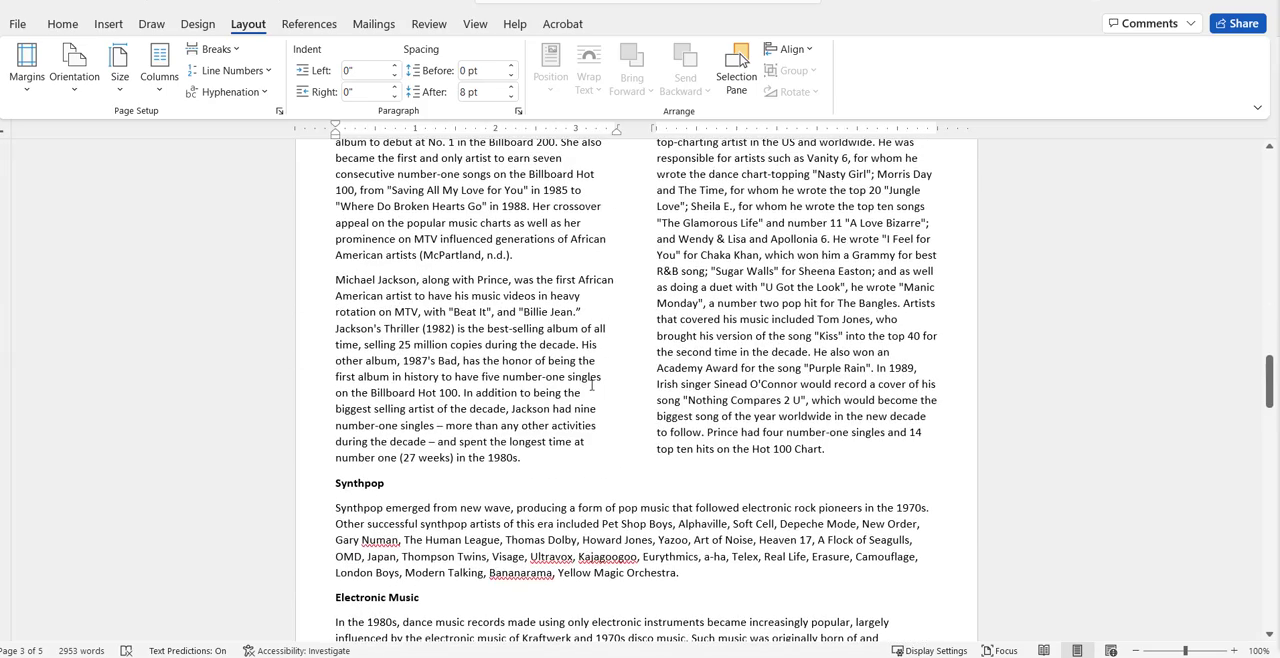
drag(836, 451, 322, 620)
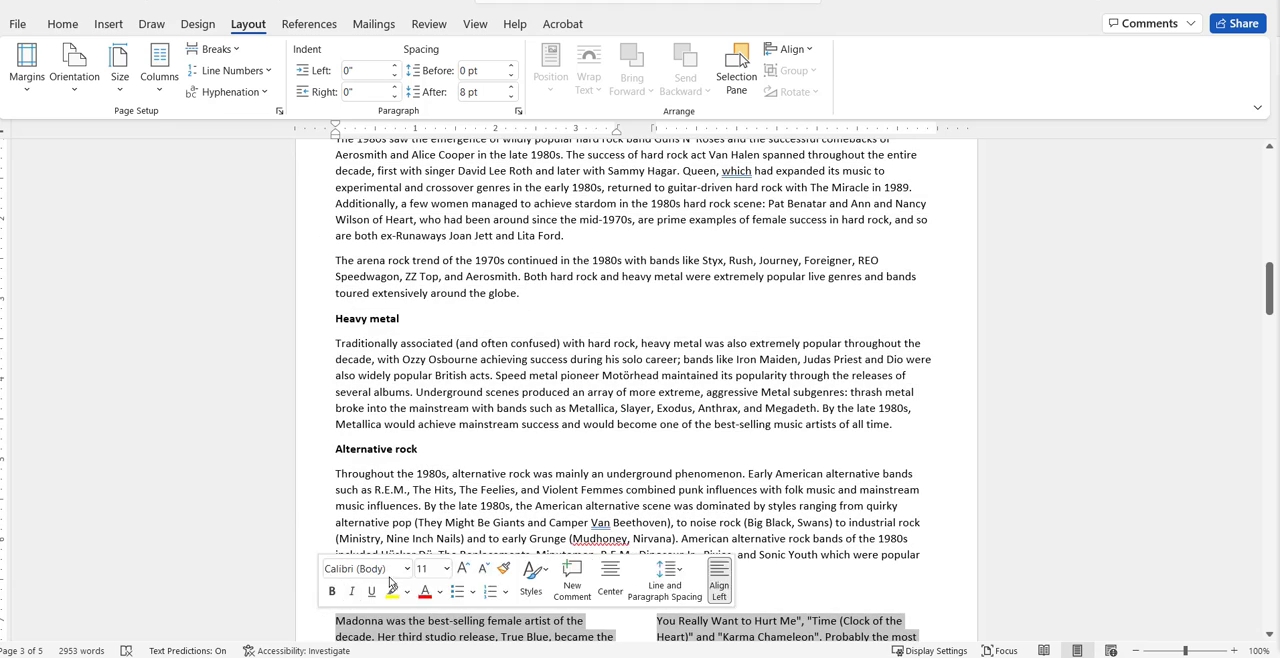
scroll(621, 278, down, 8)
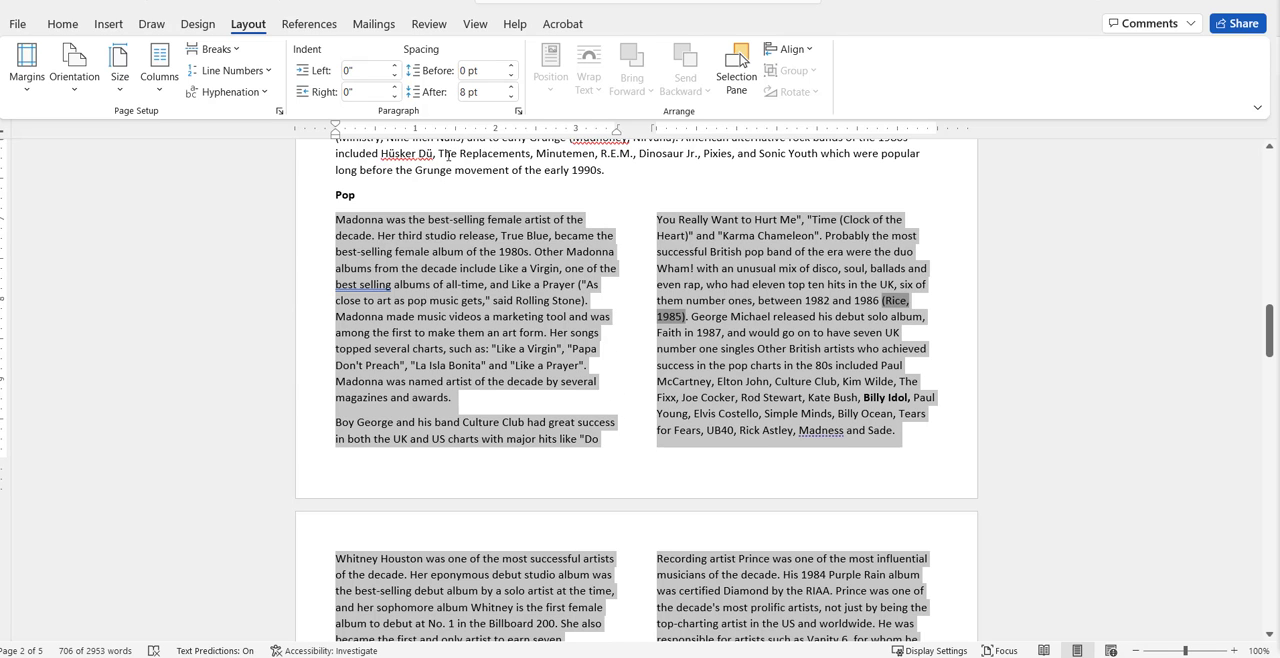
click(62, 23)
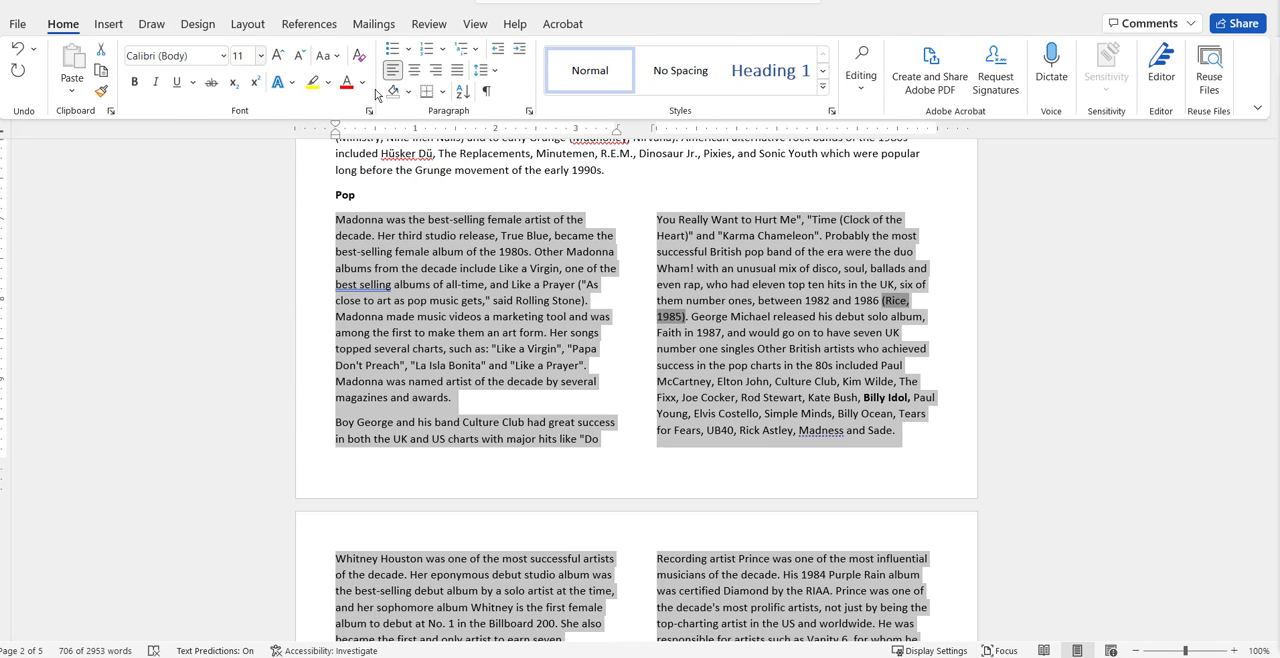
click(458, 71)
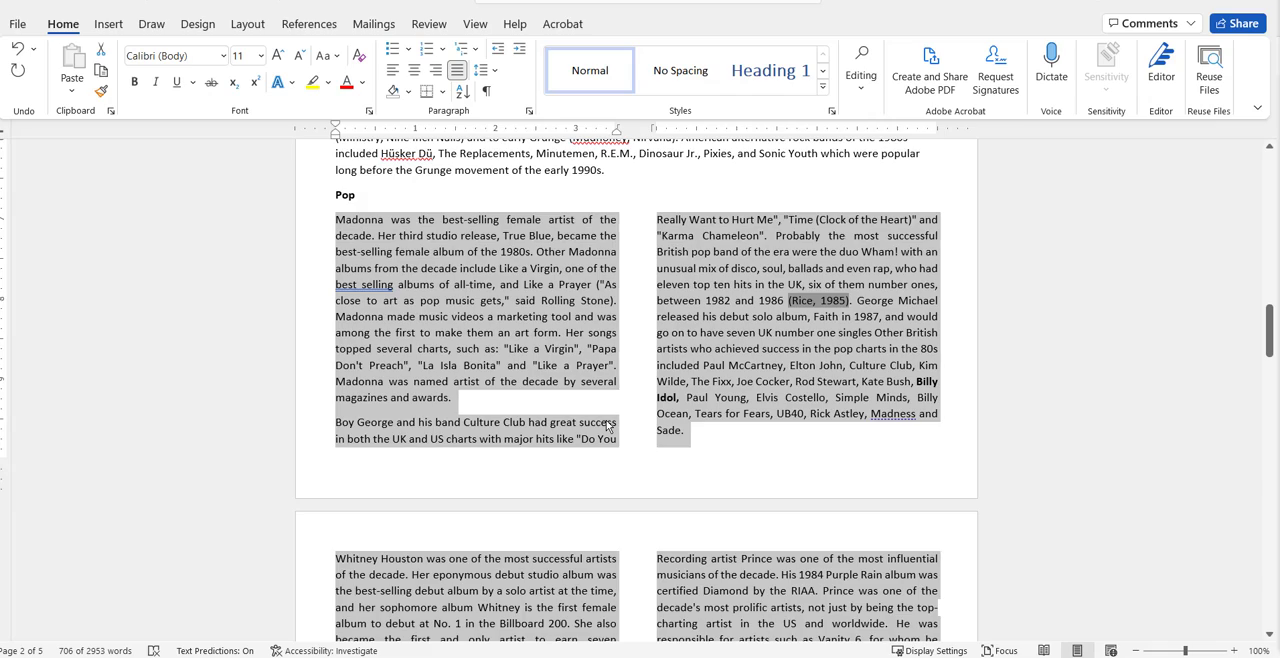
scroll(606, 425, down, 10)
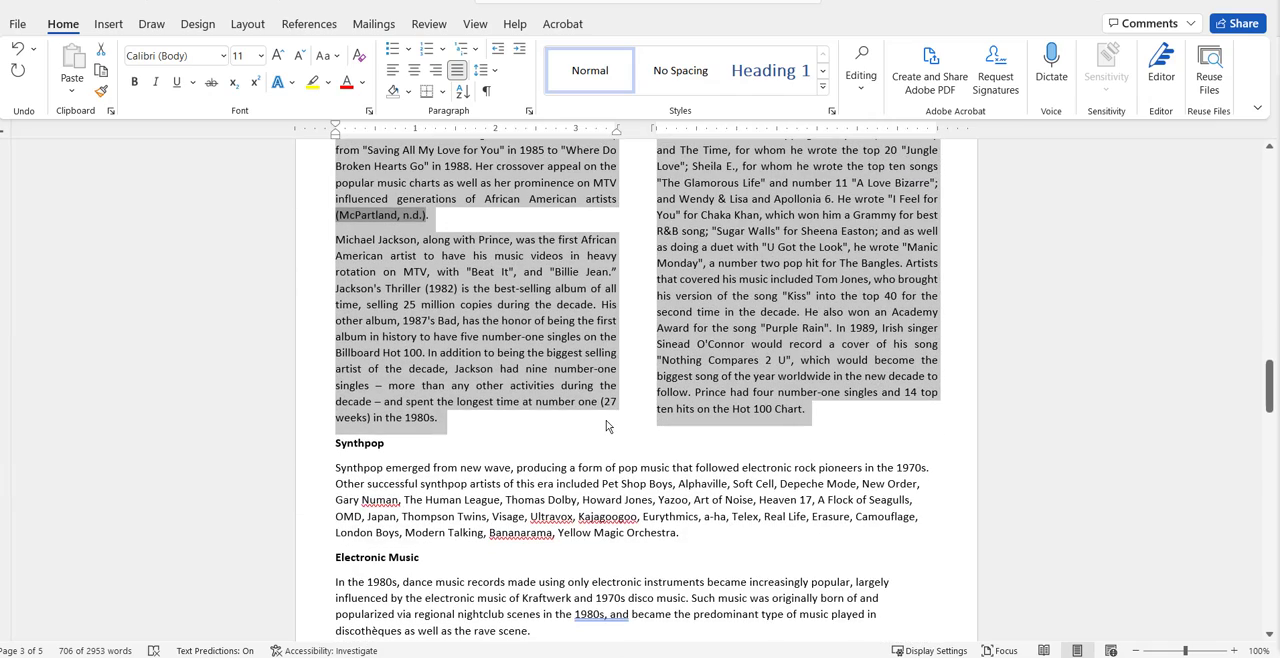
scroll(582, 358, up, 4)
click(576, 334)
Format the bulleted band list from AC/DC to Cinderella in three equal-width columns with a line between them.
scroll(576, 334, up, 6)
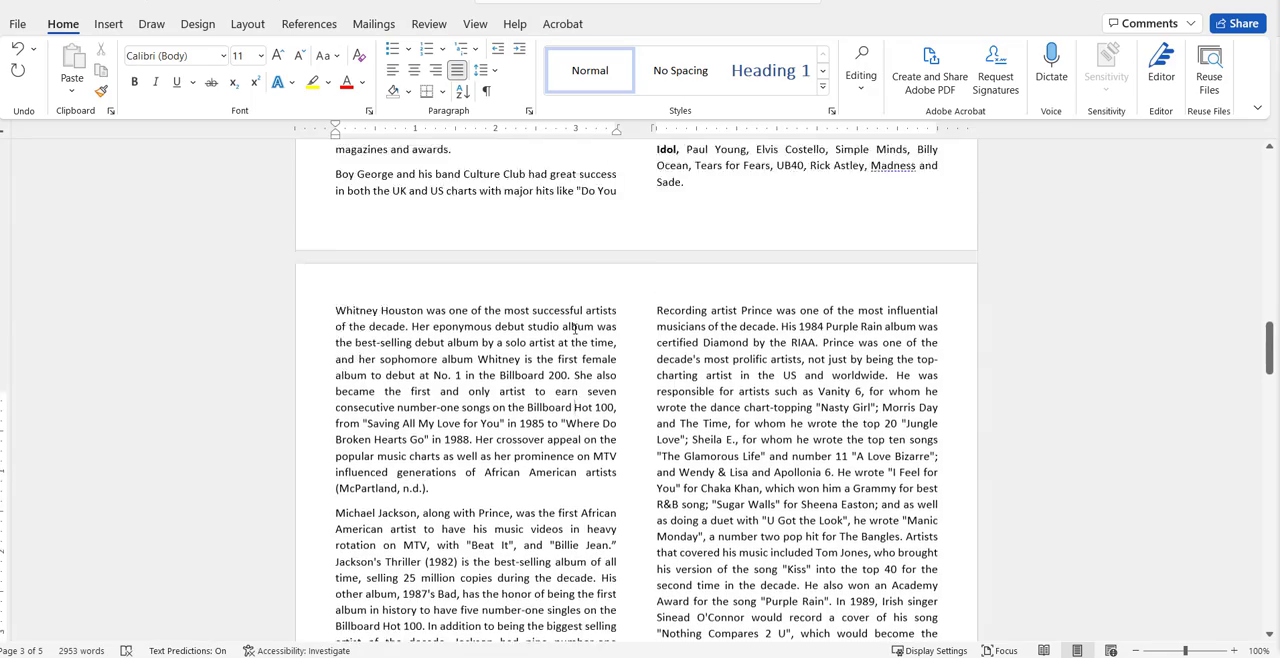
scroll(575, 330, up, 5)
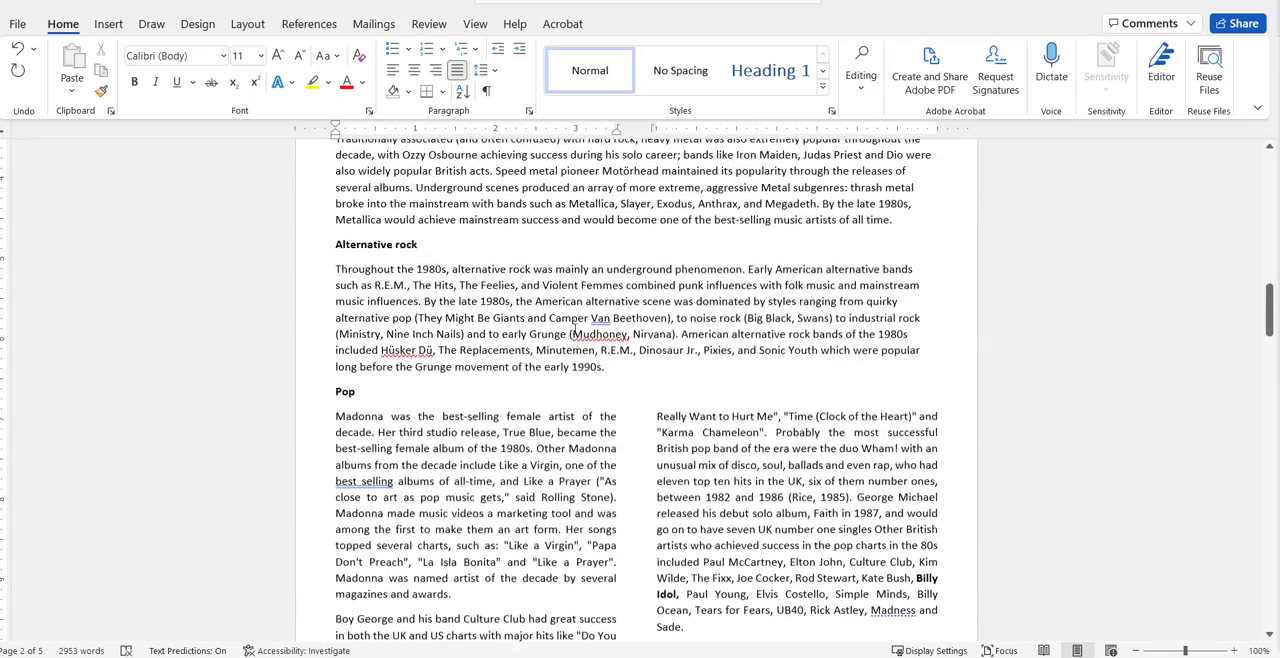
scroll(576, 330, up, 5)
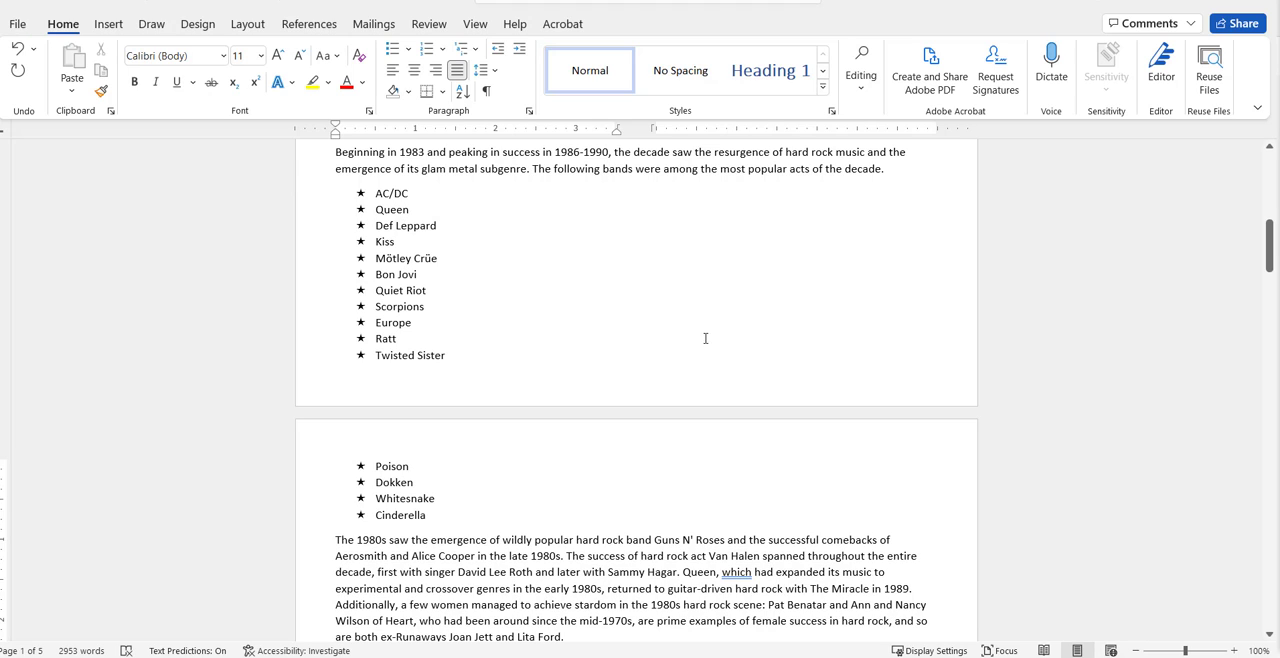
drag(377, 193, 442, 515)
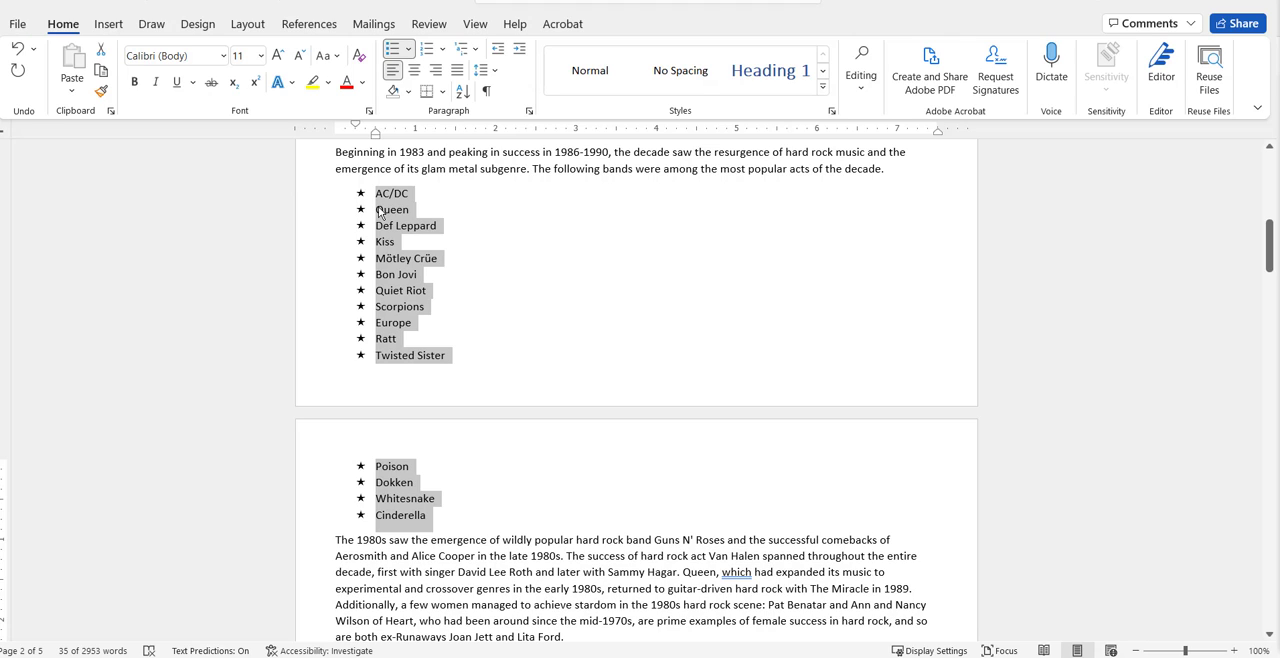
click(249, 24)
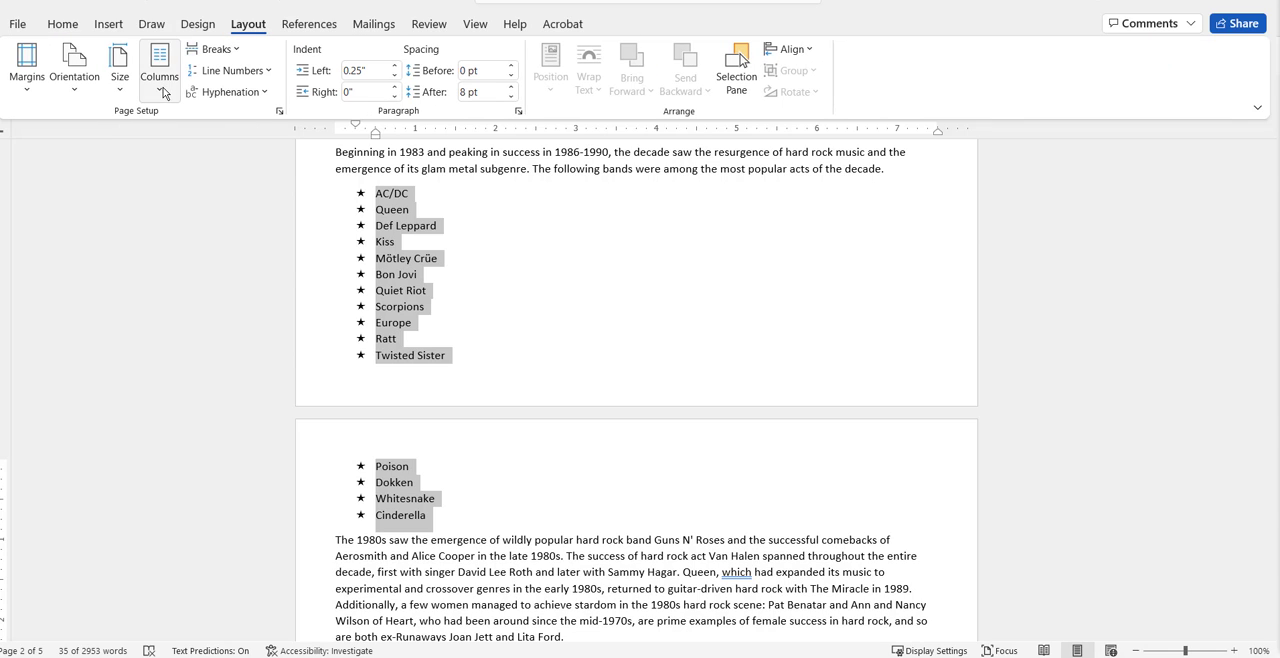
click(163, 93)
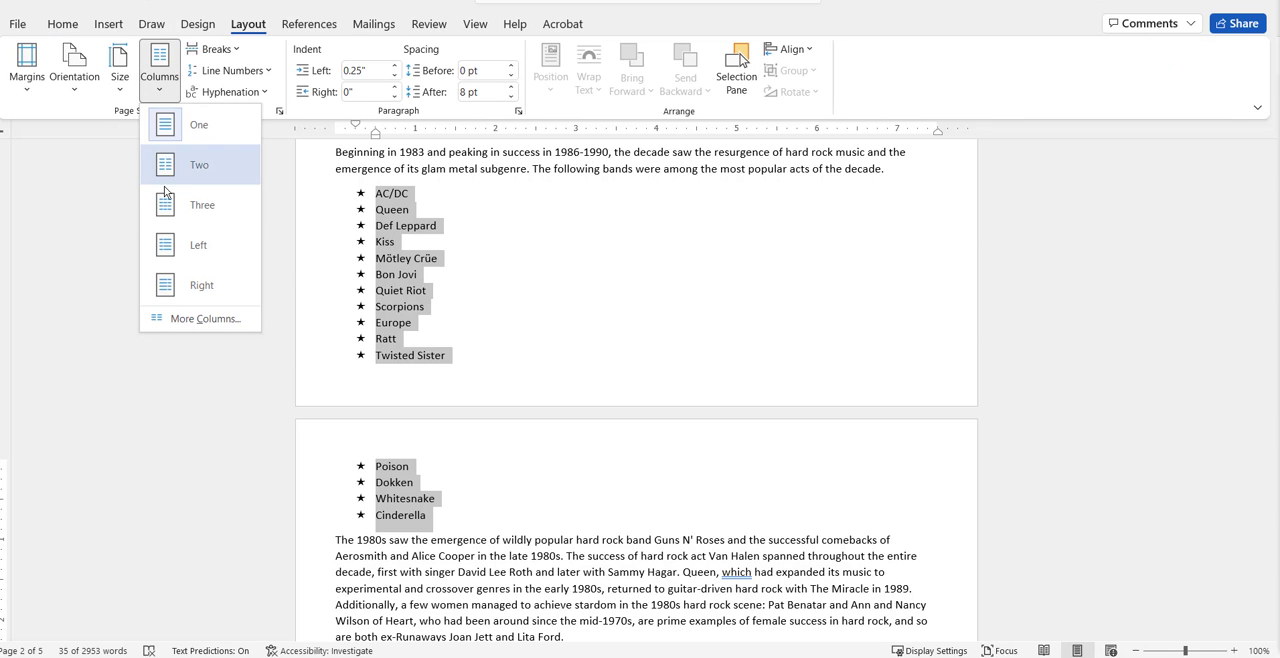
click(196, 319)
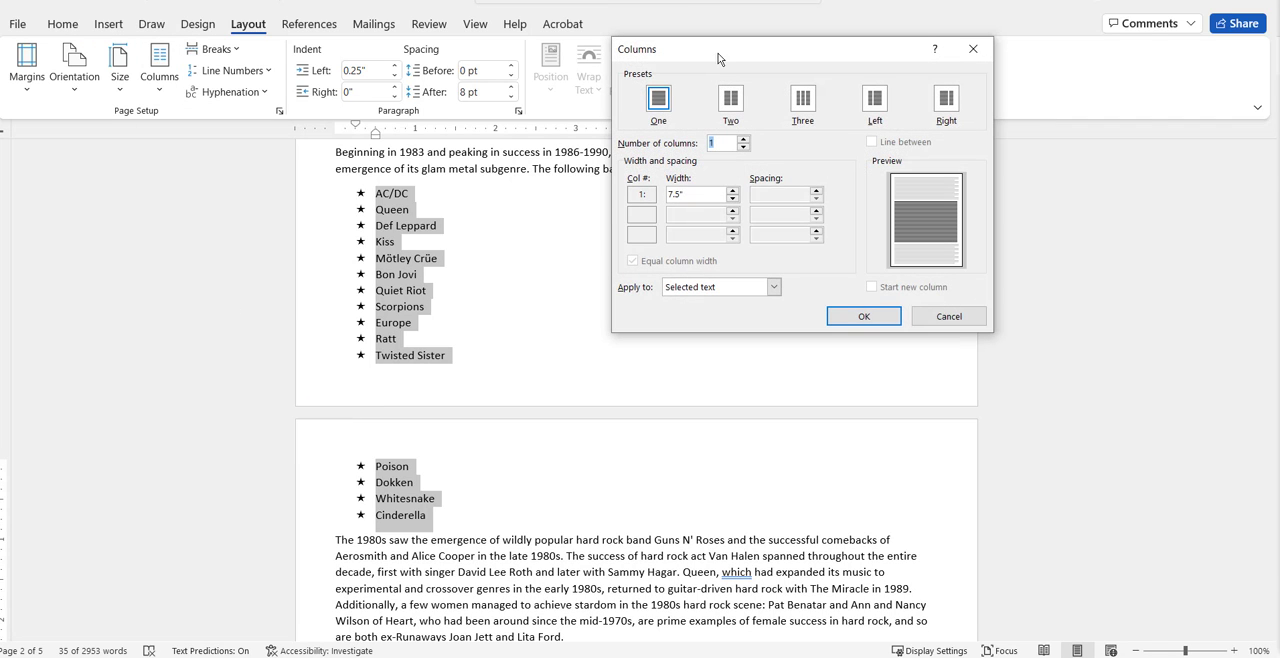
drag(717, 54, 673, 199)
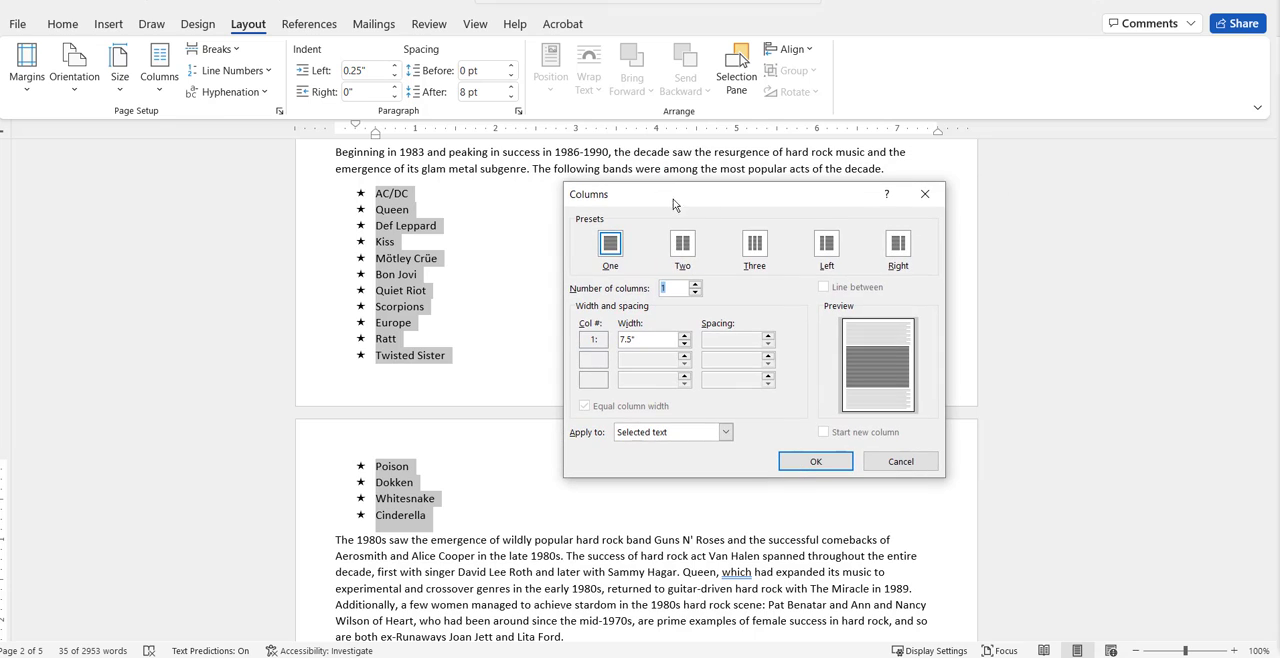
click(755, 250)
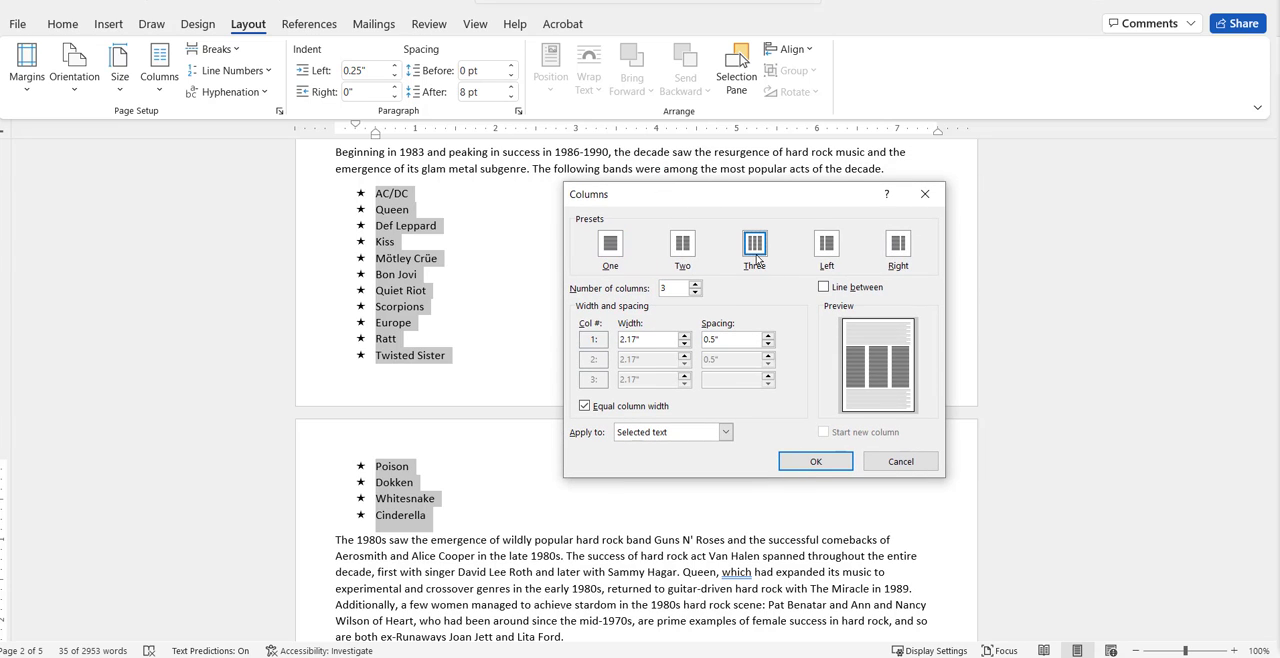
click(823, 288)
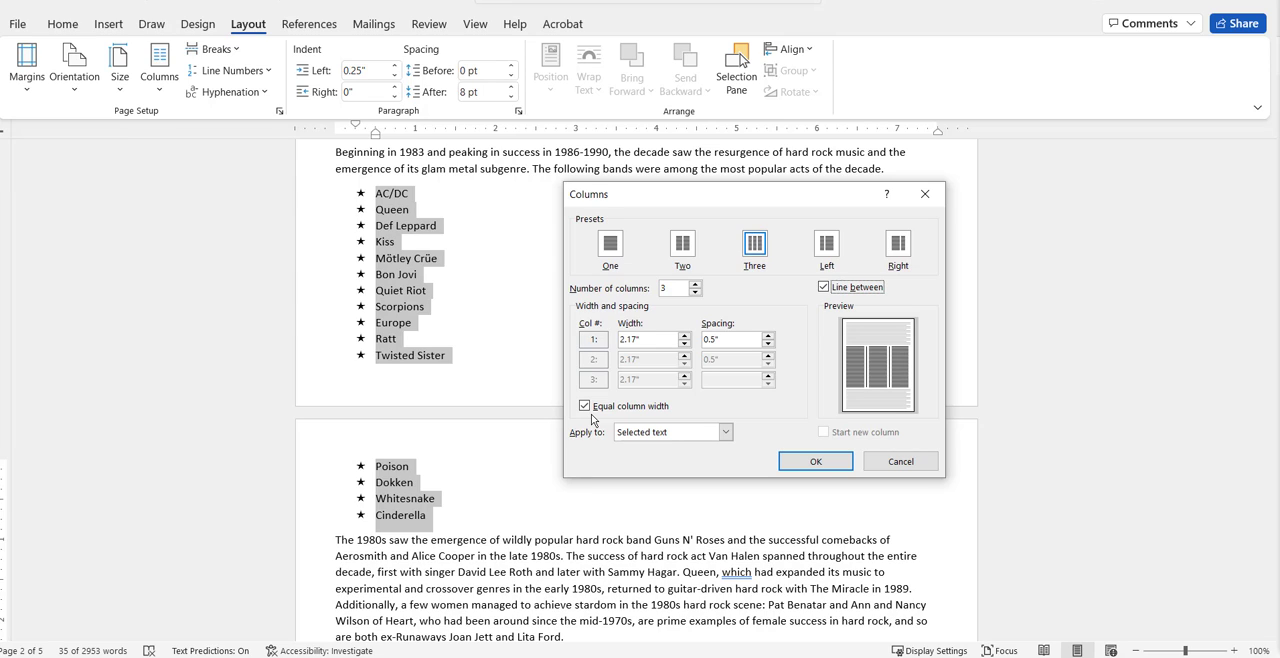
click(814, 462)
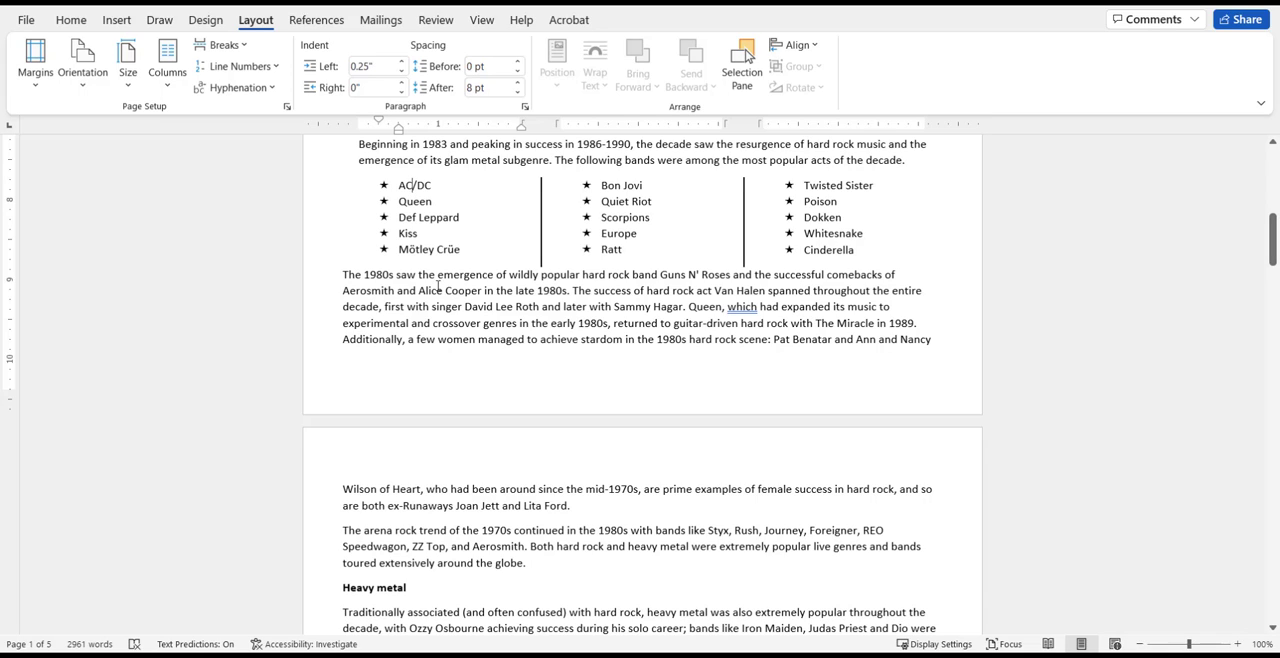
Try unequal column widths for the band list, adjusting the second column's spacing to 0.6" and back to 0.5", and discard the settings.
click(419, 203)
click(167, 70)
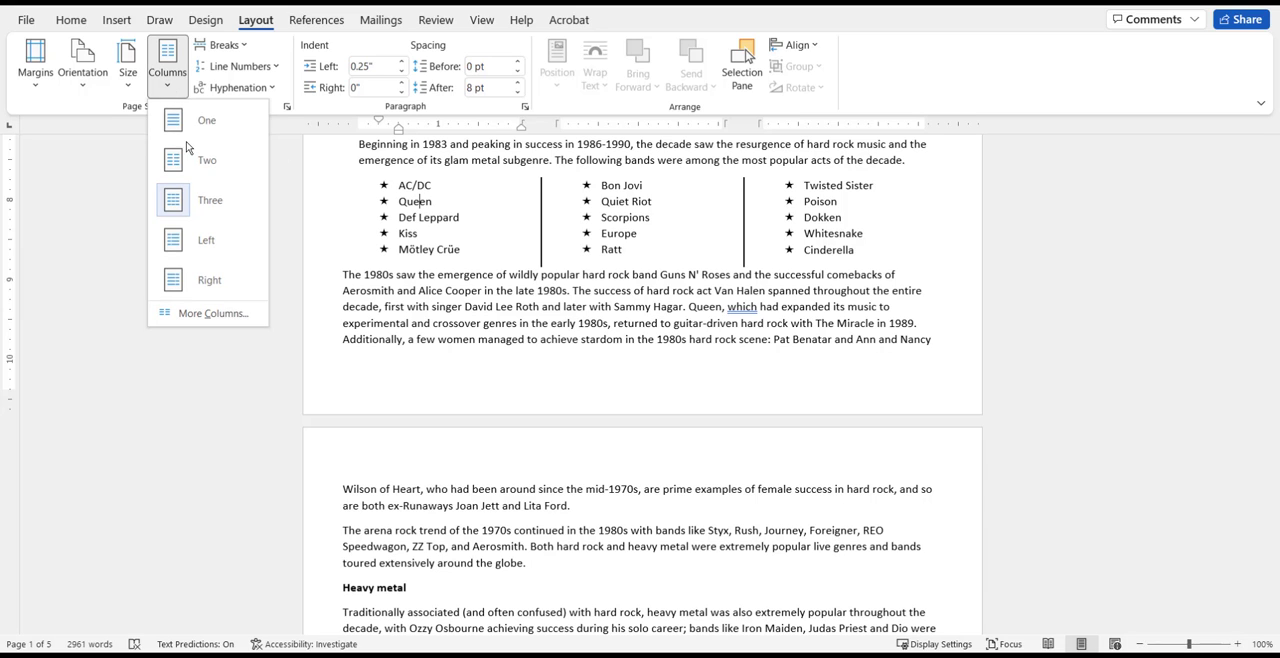
click(213, 313)
drag(762, 190, 908, 145)
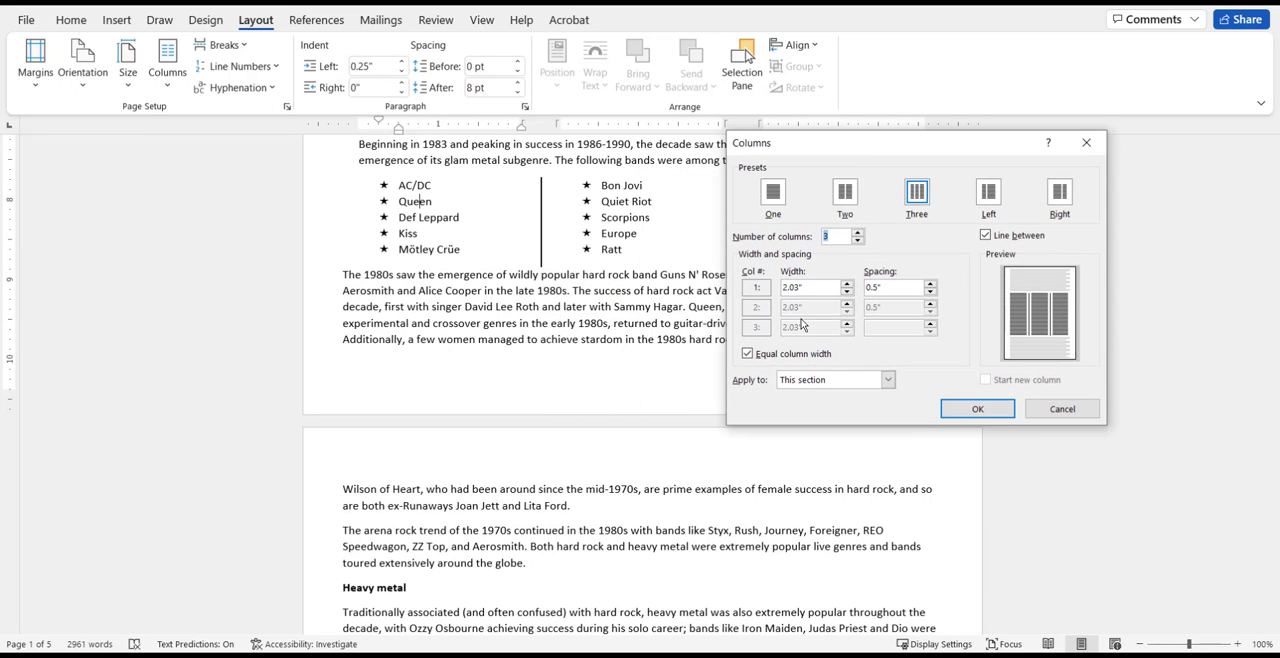
click(778, 355)
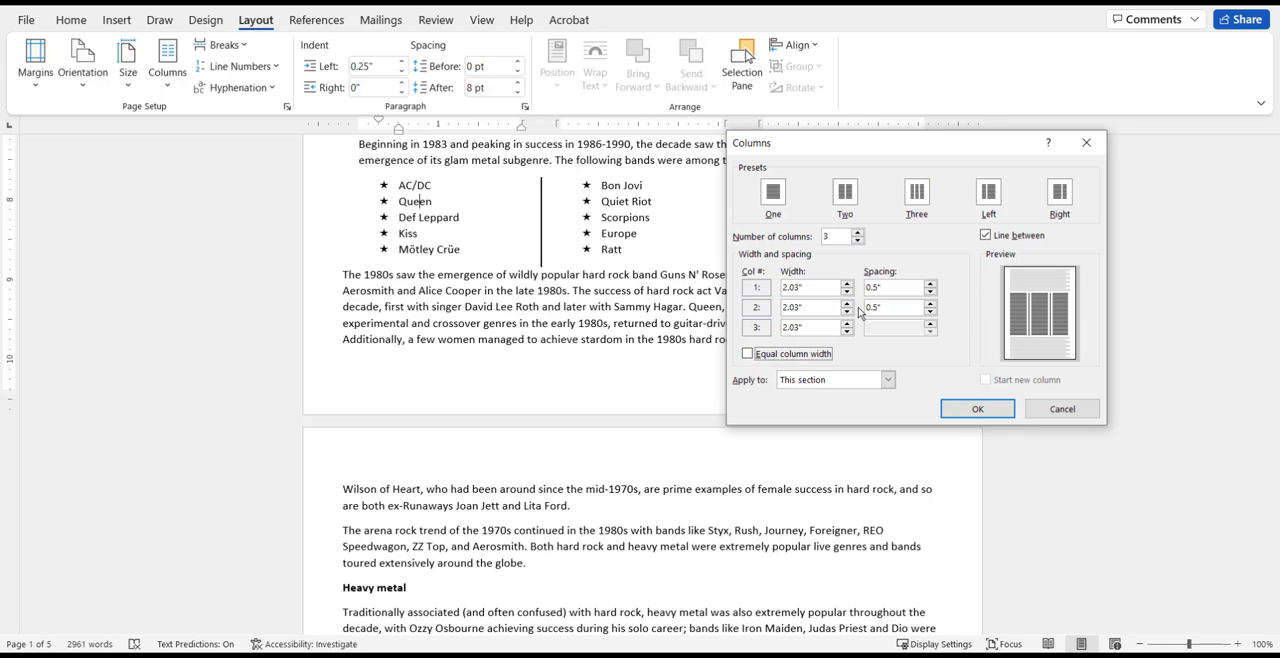
click(930, 303)
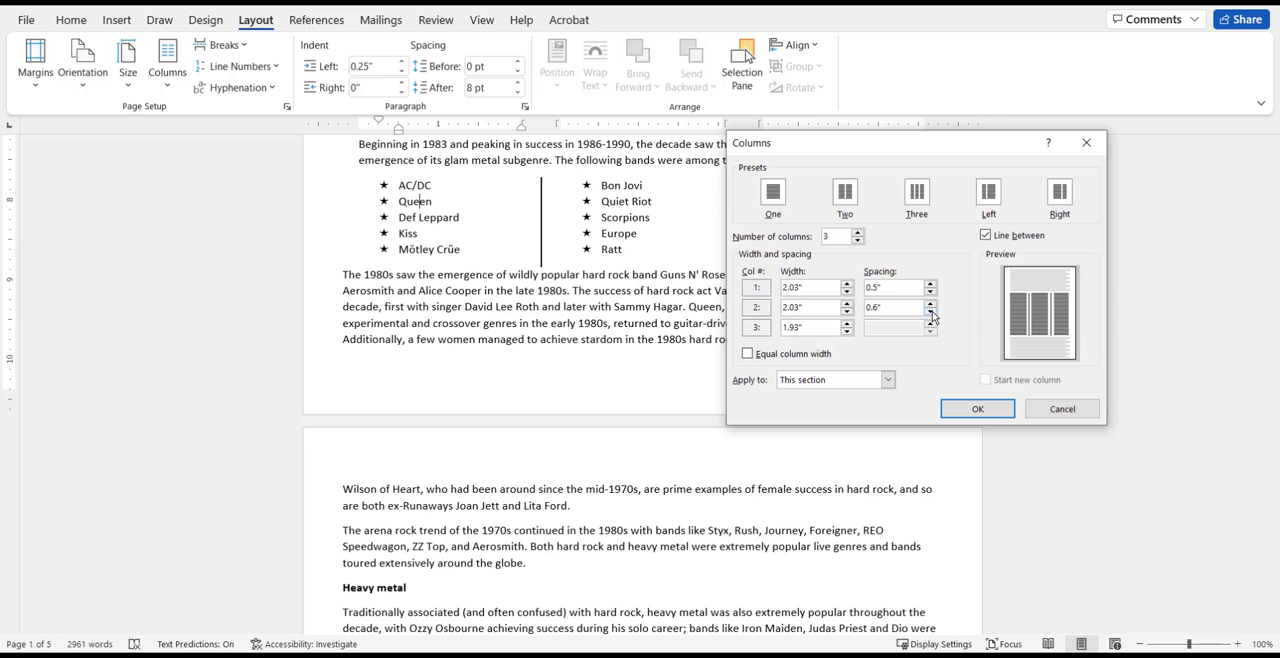
click(930, 311)
click(1046, 410)
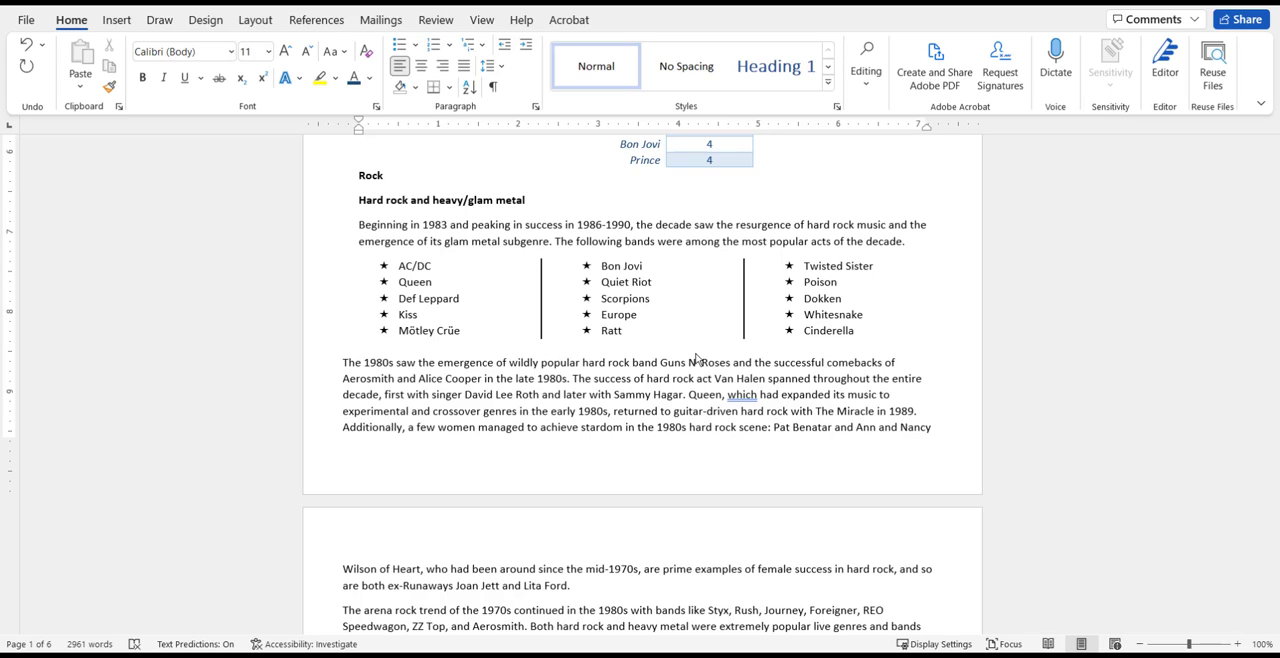
Using visible formatting marks, insert a blank paragraph before the section breaks above and below the band list, and hide the marks.
click(493, 88)
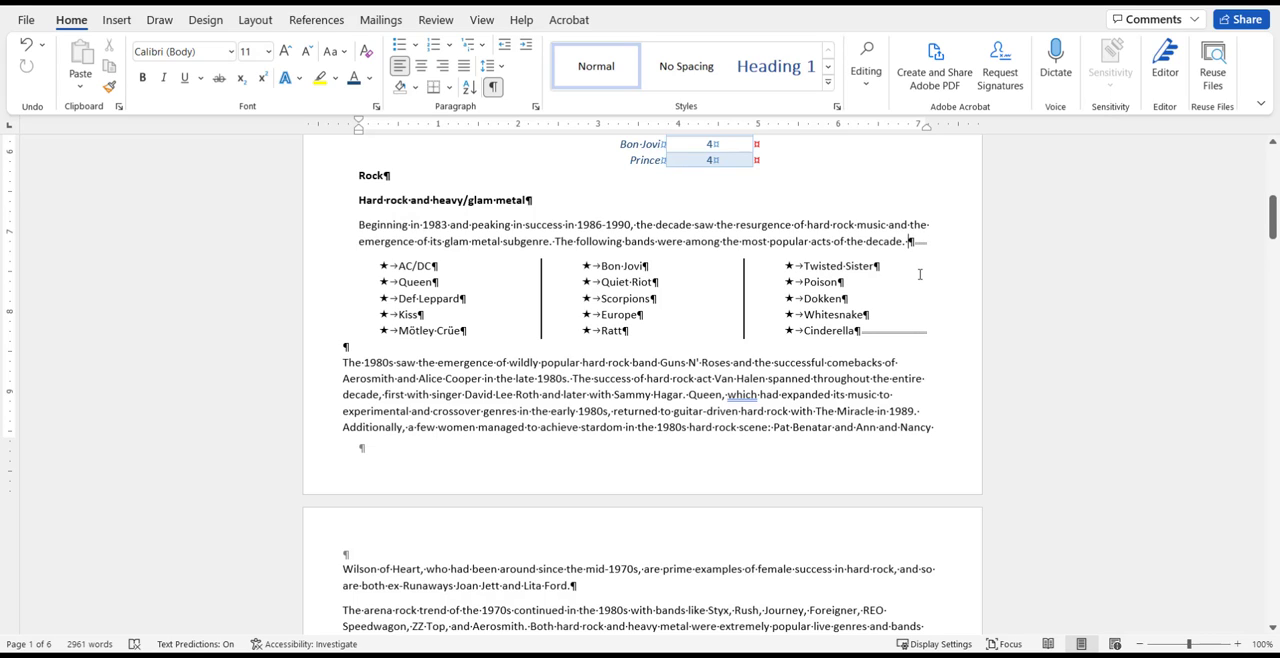
key(Return)
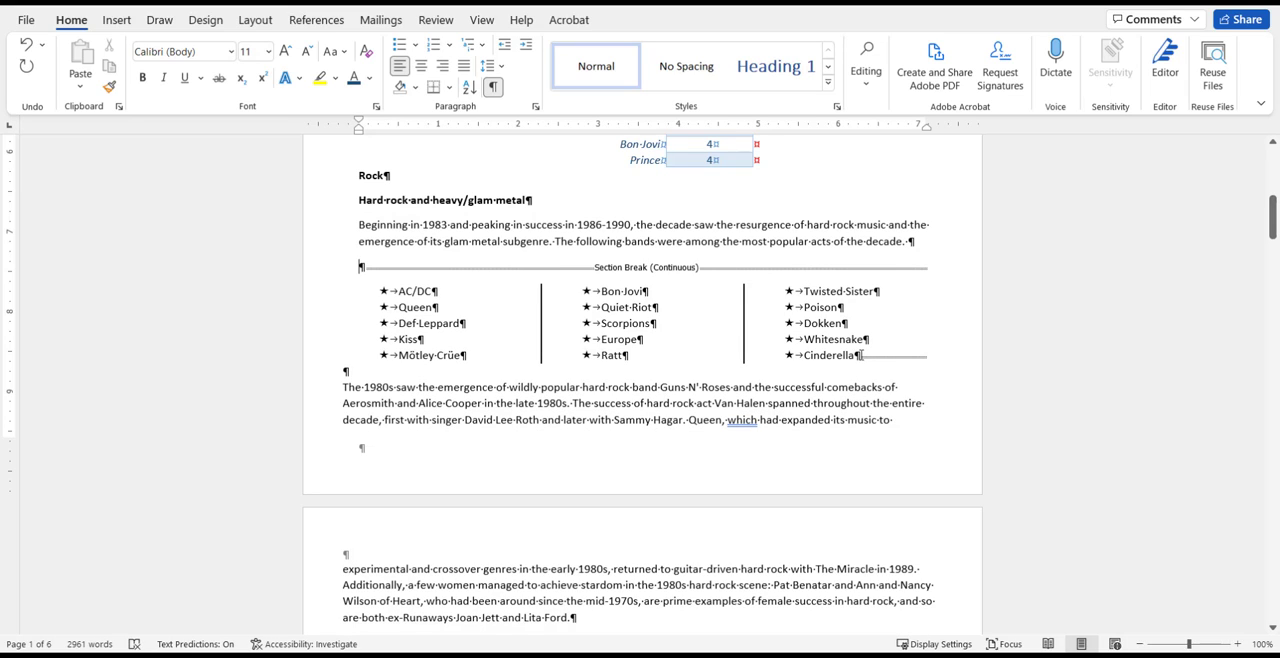
click(937, 358)
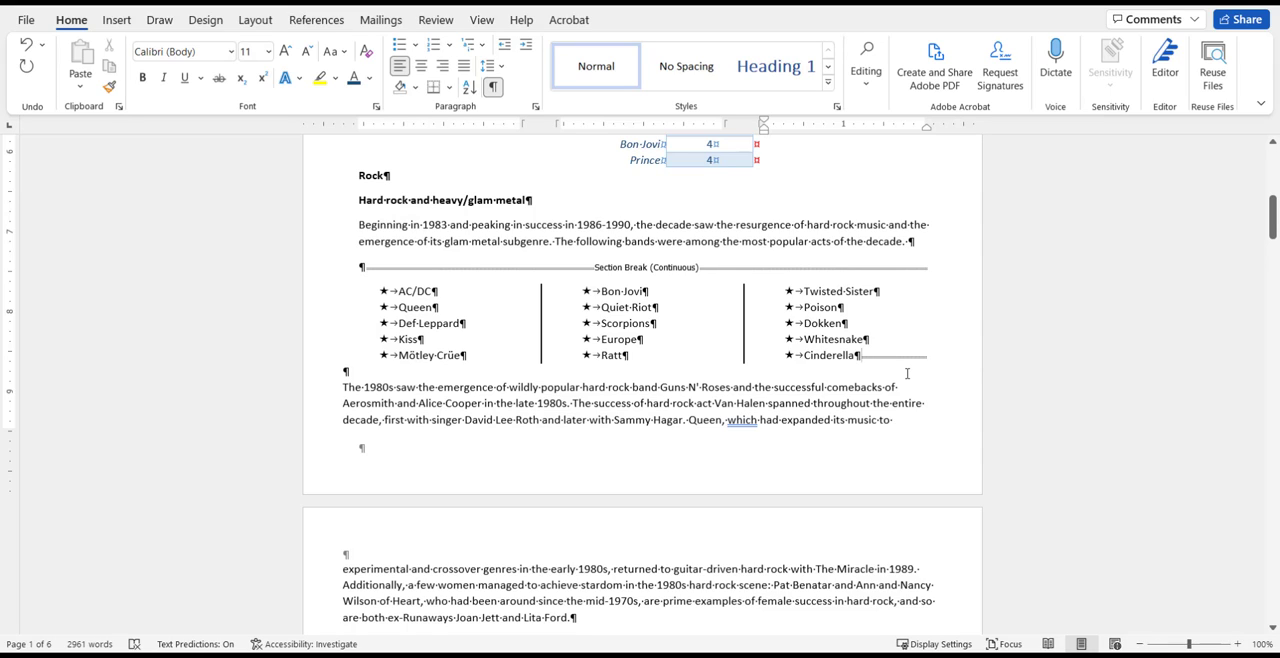
key(Return)
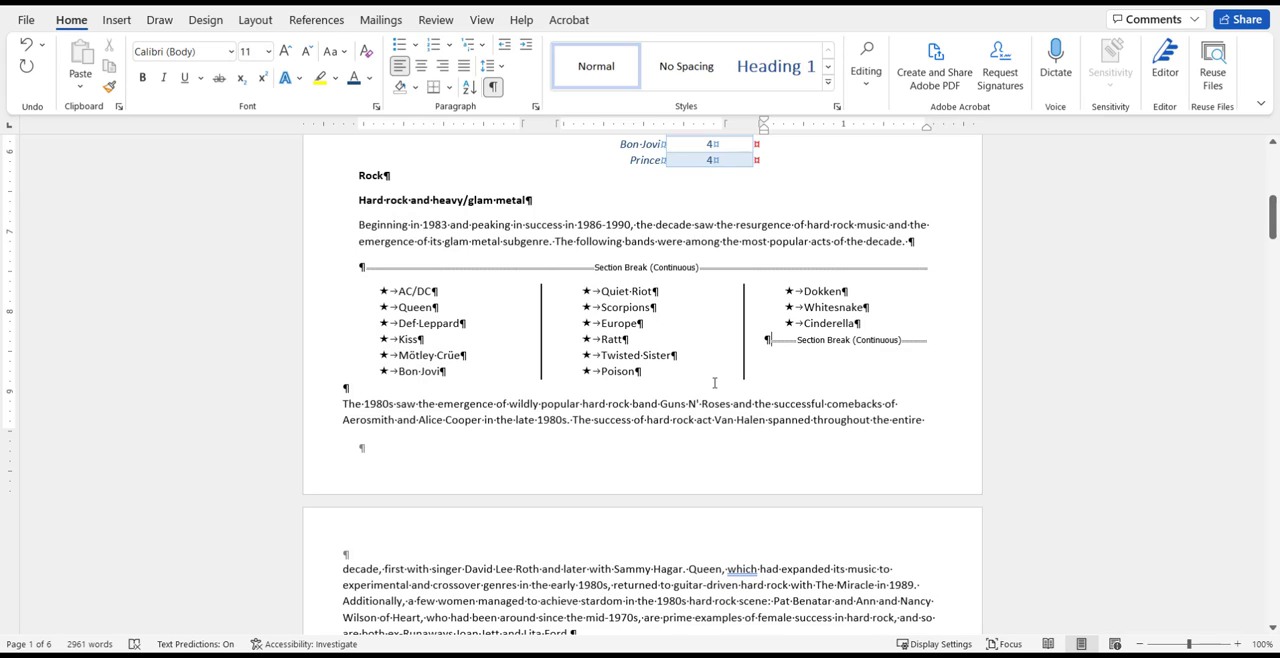
click(494, 89)
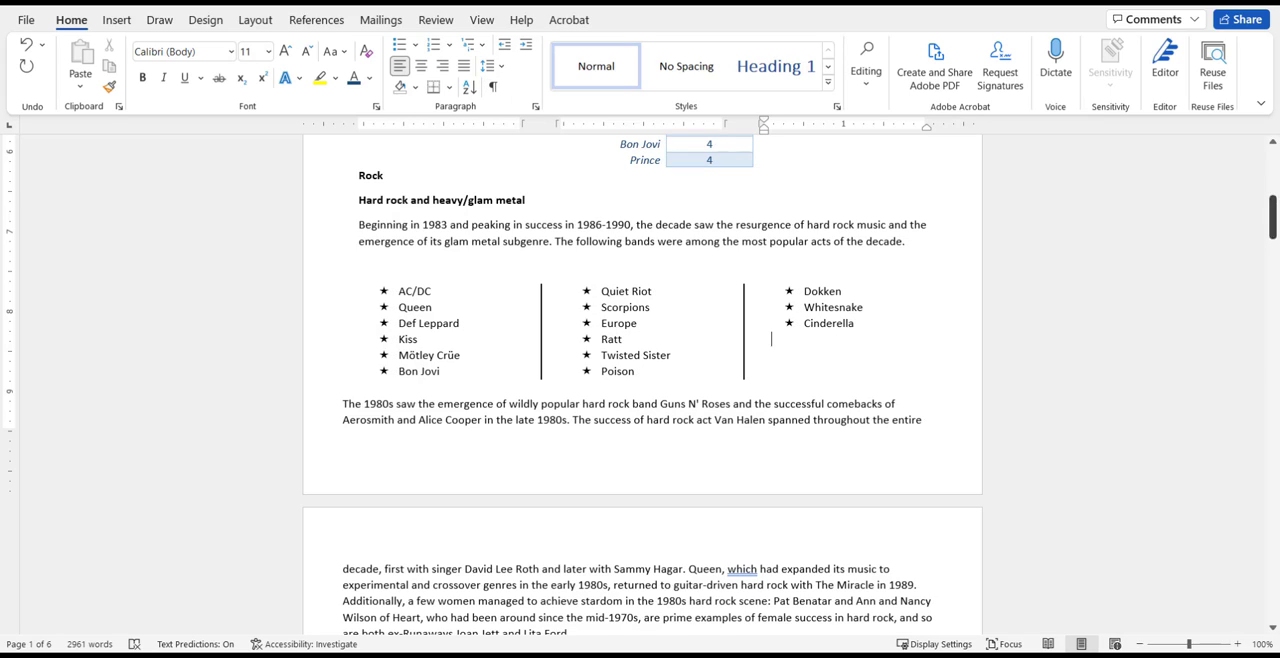